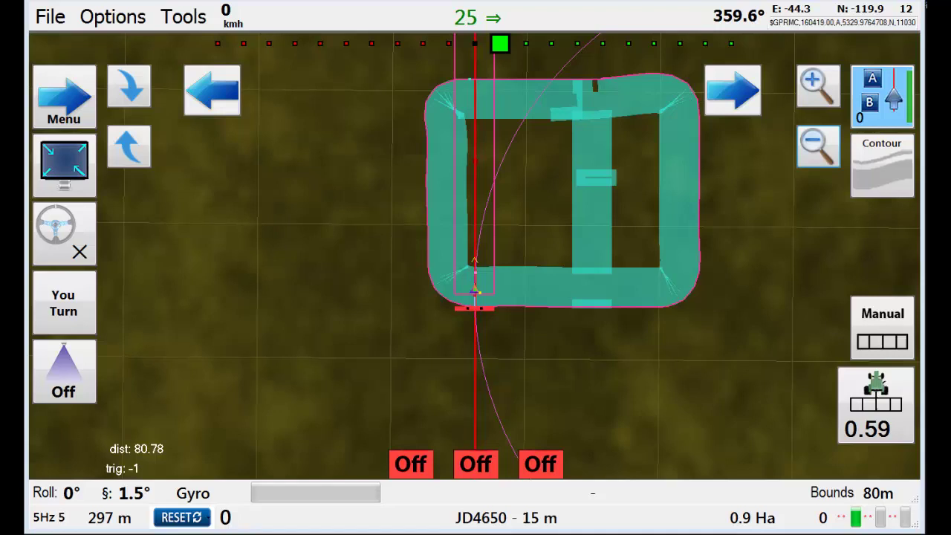
Step: Open the You Turn dialog, which shows turn shapes and Auto YouTurn off at 15 m
{"action": "left_click", "coordinate": [439, 272]}
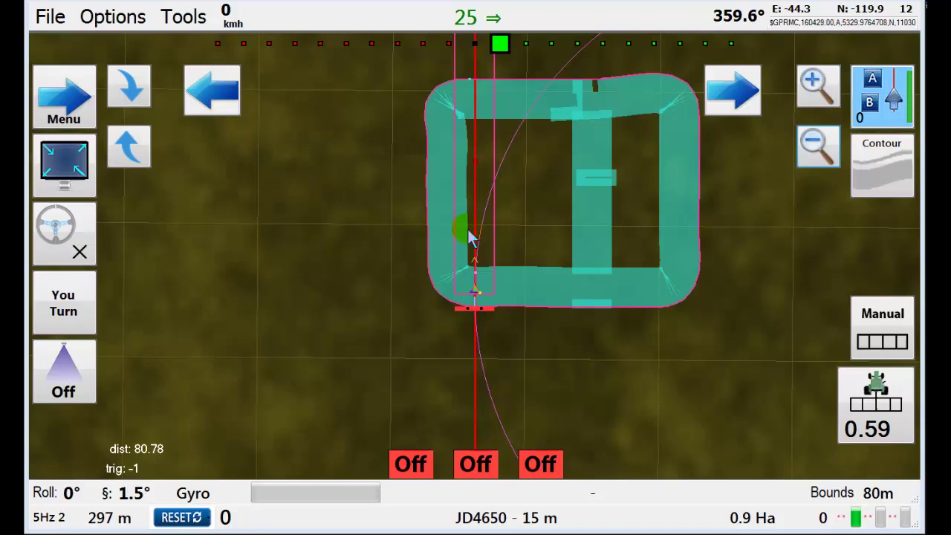
{"action": "left_click", "coordinate": [515, 108]}
{"action": "left_click", "coordinate": [580, 145]}
{"action": "left_click", "coordinate": [474, 110]}
{"action": "left_click", "coordinate": [474, 108]}
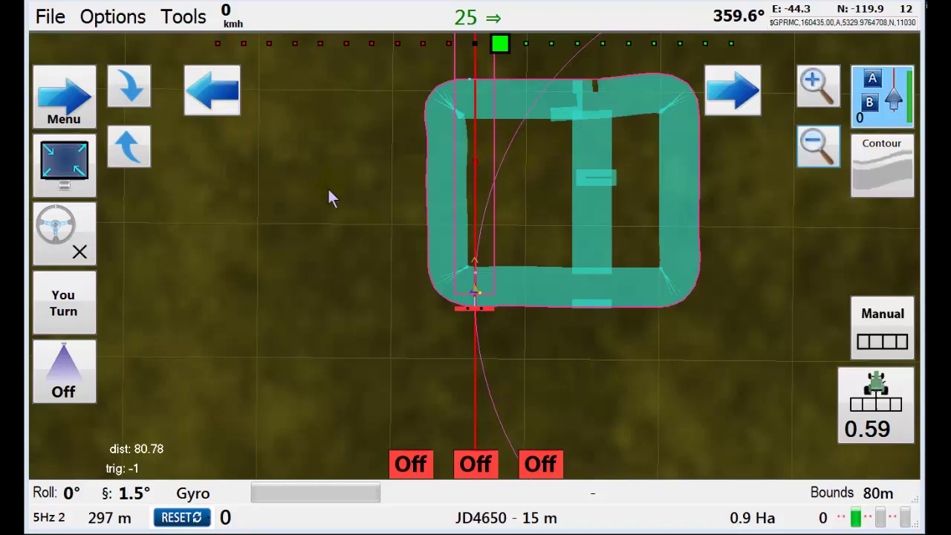
{"action": "left_click", "coordinate": [61, 303]}
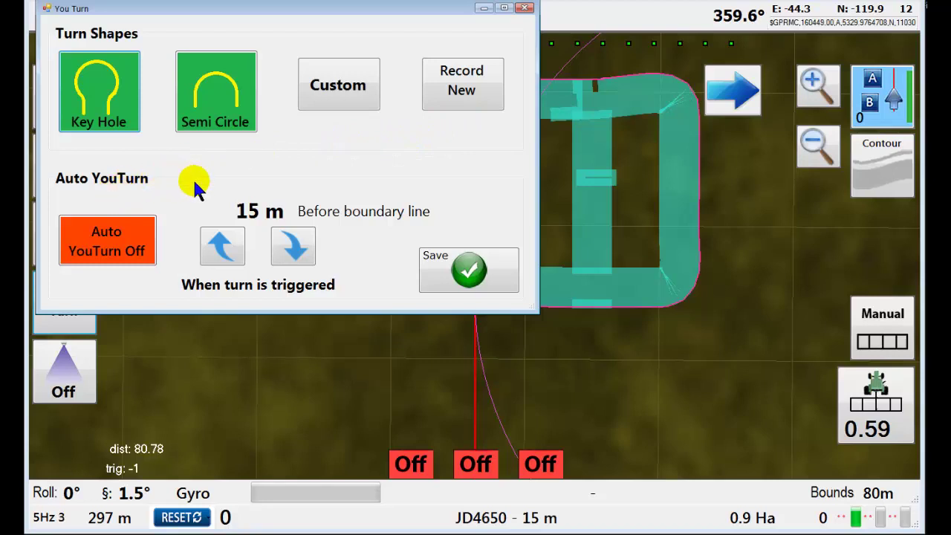
Step: Switch Auto YouTurn on and step the trigger distance down past the boundary line
{"action": "left_click", "coordinate": [124, 236]}
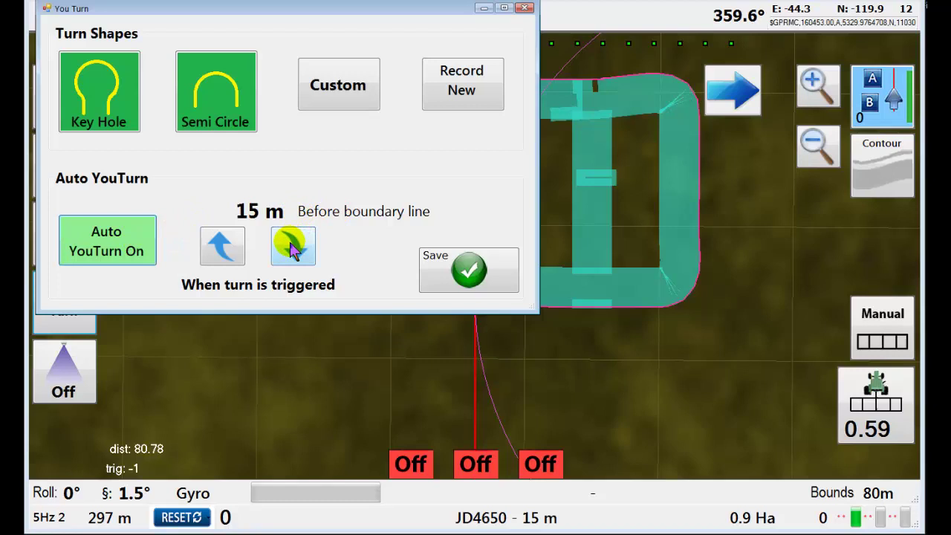
{"action": "left_click", "coordinate": [217, 257]}
{"action": "triple_click", "coordinate": [217, 256]}
{"action": "triple_click", "coordinate": [217, 256]}
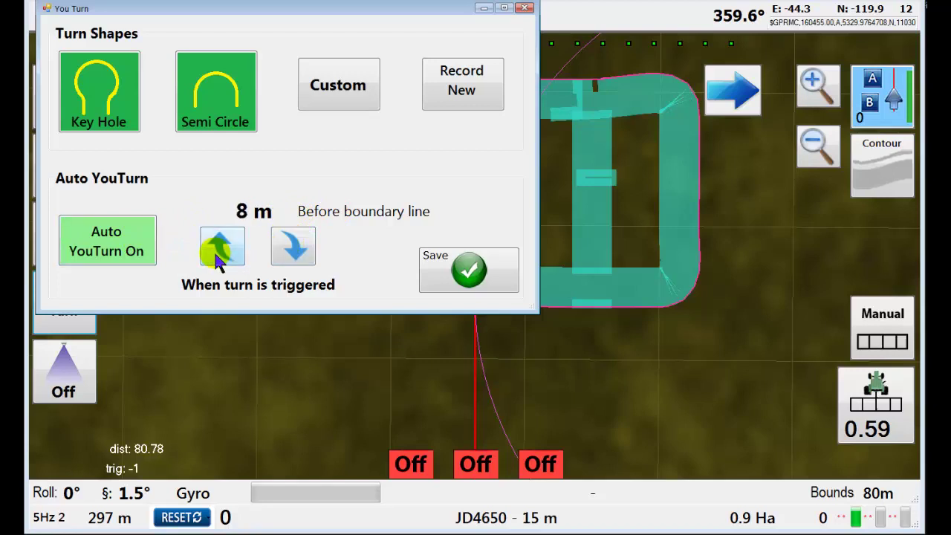
{"action": "double_click", "coordinate": [217, 257]}
{"action": "triple_click", "coordinate": [217, 256]}
{"action": "triple_click", "coordinate": [217, 256]}
{"action": "double_click", "coordinate": [217, 256]}
{"action": "left_click", "coordinate": [217, 257]}
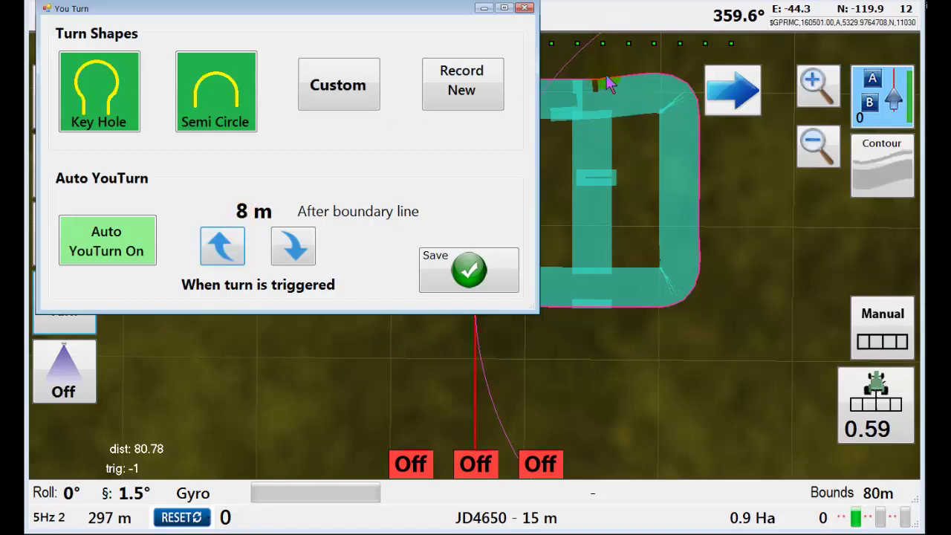
Step: Bring the trigger back to 15 m before the boundary line and save the settings
{"action": "double_click", "coordinate": [292, 247]}
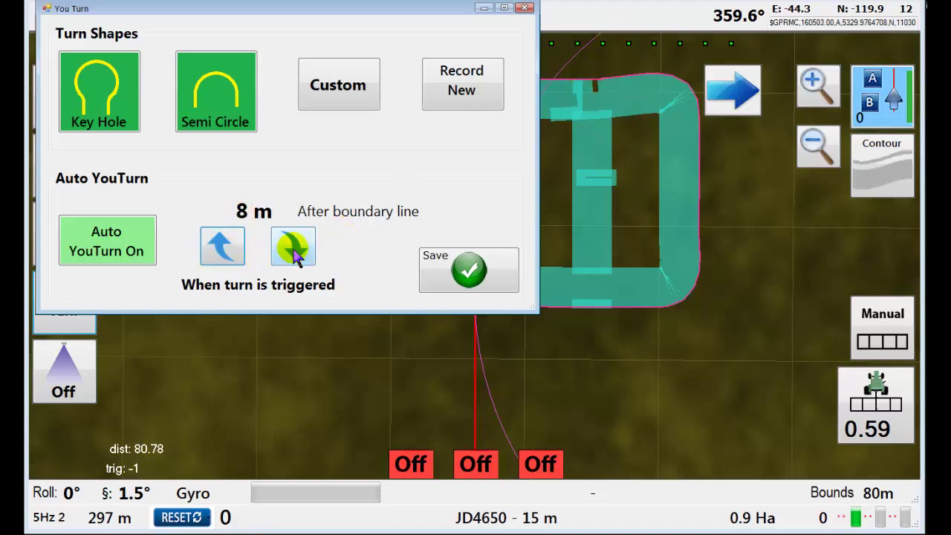
{"action": "left_click", "coordinate": [297, 256]}
{"action": "left_click_drag", "start_coordinate": [295, 255], "coordinate": [293, 251]}
{"action": "left_click", "coordinate": [237, 254]}
{"action": "left_click", "coordinate": [238, 254]}
{"action": "left_click", "coordinate": [238, 254]}
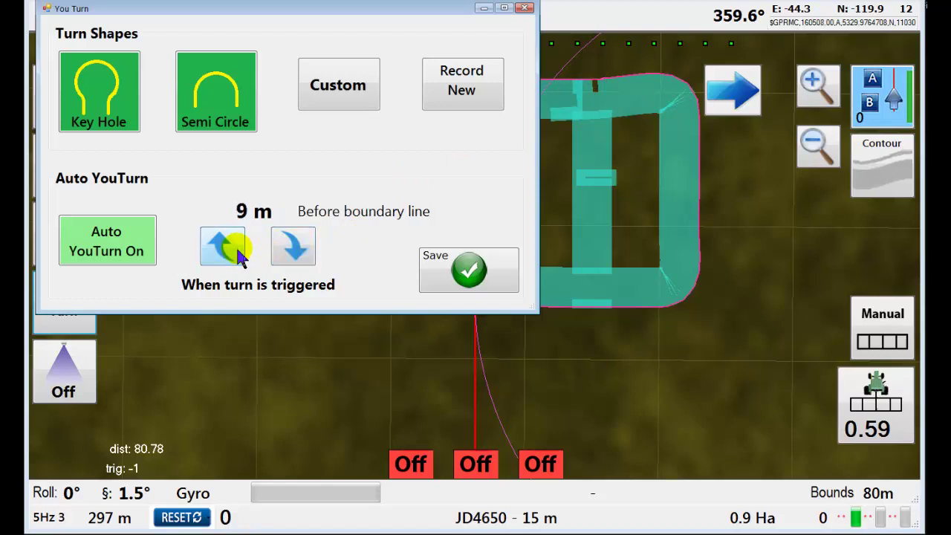
{"action": "left_click", "coordinate": [296, 253]}
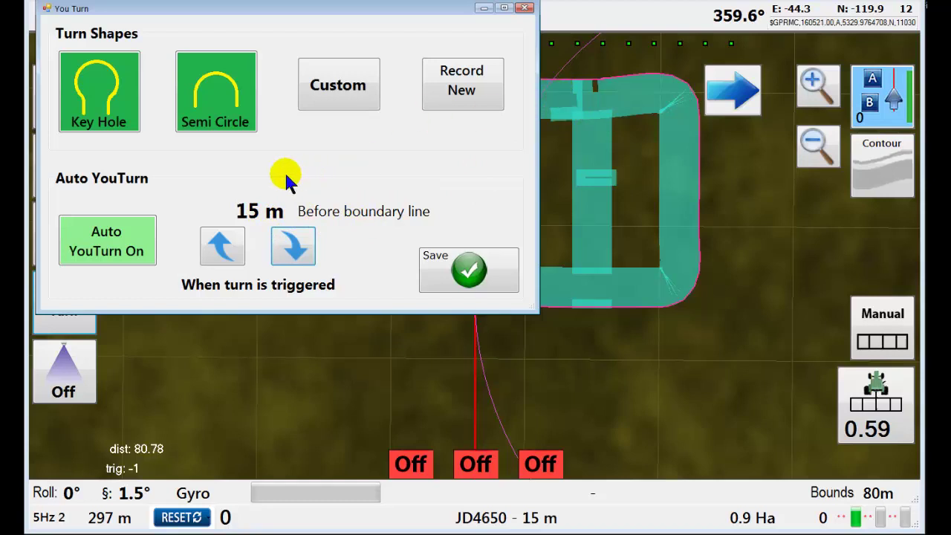
{"action": "left_click", "coordinate": [470, 272]}
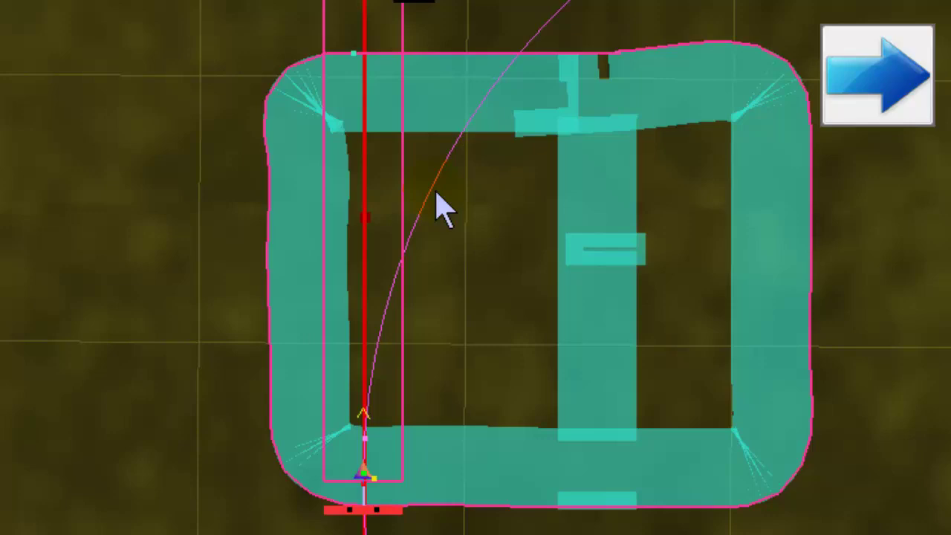
Step: Steer the tractor onto the AB line heading north
{"action": "left_click", "coordinate": [597, 313]}
{"action": "left_click", "coordinate": [602, 357]}
{"action": "left_click", "coordinate": [364, 264]}
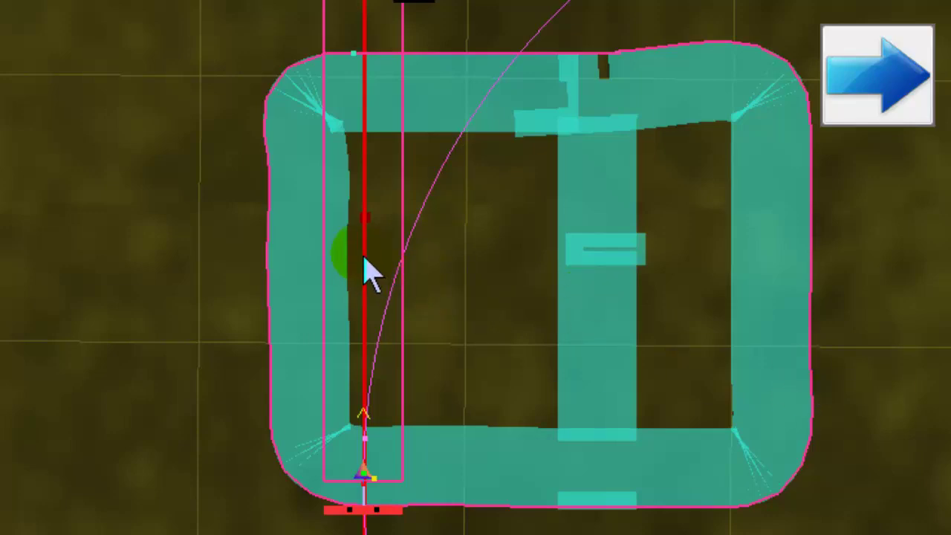
{"action": "left_click", "coordinate": [367, 158]}
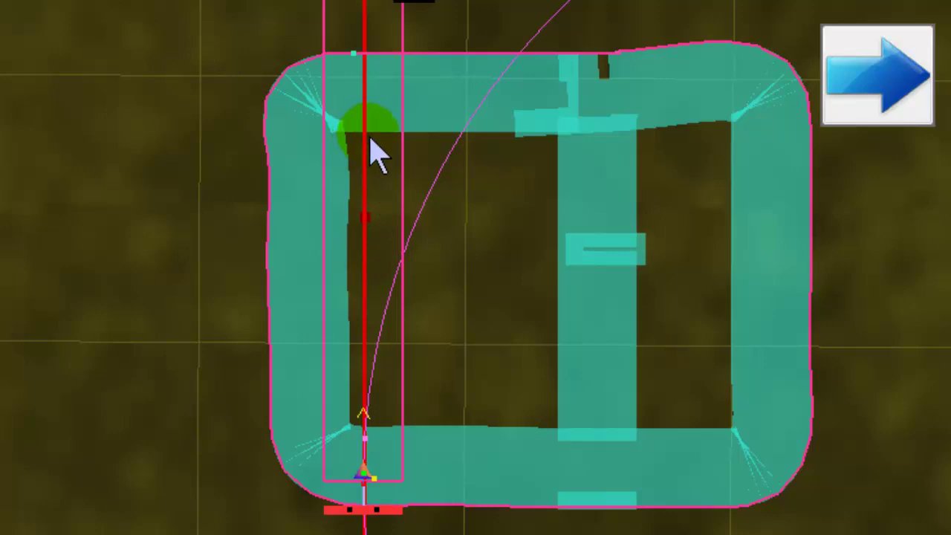
{"action": "left_click", "coordinate": [379, 98]}
{"action": "left_click", "coordinate": [381, 72]}
{"action": "left_click", "coordinate": [380, 97]}
{"action": "left_click", "coordinate": [380, 115]}
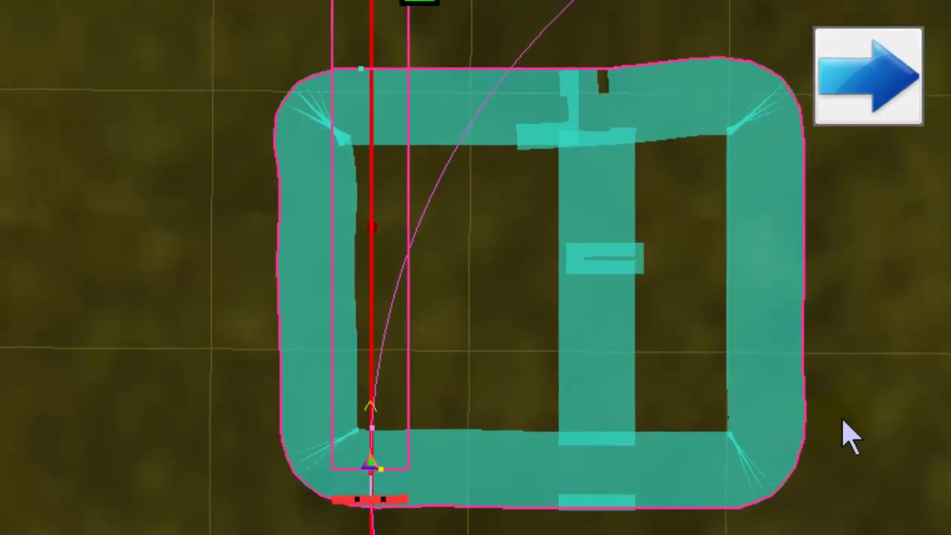
Step: Drive north toward the top headland with the right U-turn lit, then zoom in on the tractor
{"action": "left_click", "coordinate": [409, 147]}
{"action": "left_click", "coordinate": [399, 435]}
{"action": "left_click", "coordinate": [374, 450]}
{"action": "left_click", "coordinate": [349, 390]}
{"action": "left_click", "coordinate": [344, 208]}
{"action": "left_click", "coordinate": [350, 97]}
{"action": "left_click", "coordinate": [377, 100]}
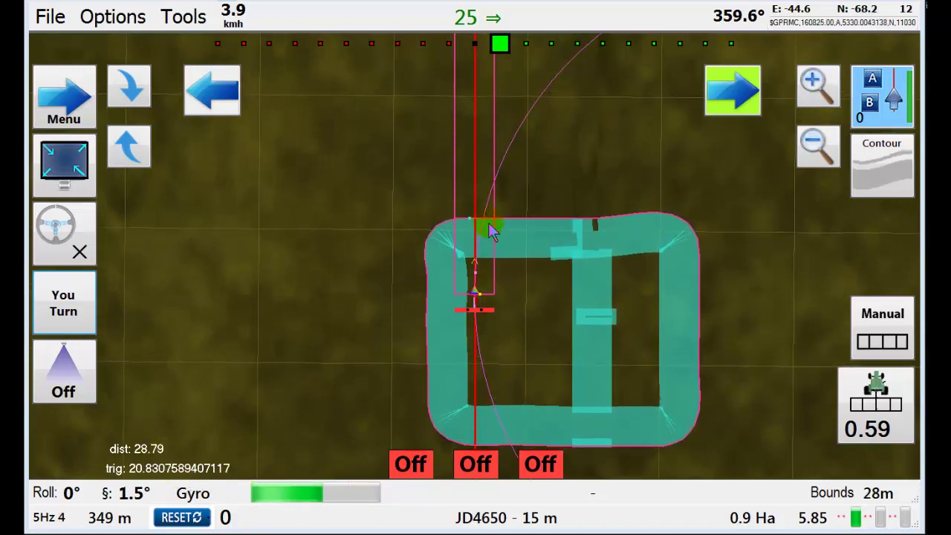
{"action": "left_click", "coordinate": [815, 83]}
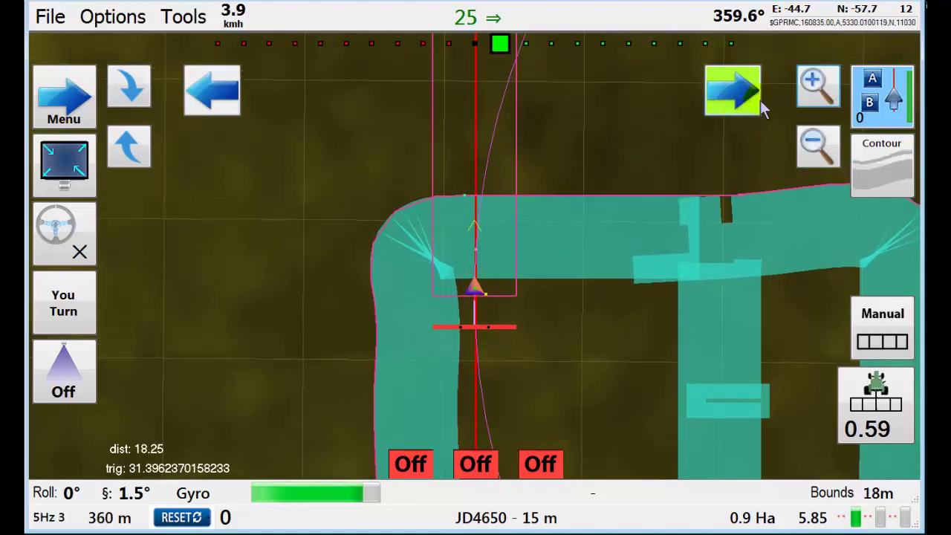
Step: Let the tractor run through the top headland U-turn and continue south on line 3
{"action": "left_click", "coordinate": [451, 350]}
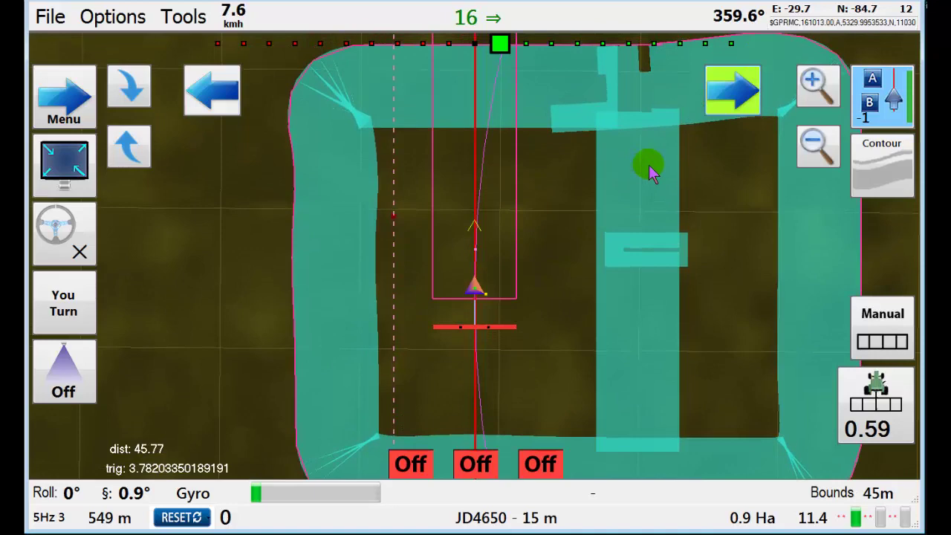
Step: Queue and cancel the right-hand U-turn twice, leaving it off
{"action": "left_click", "coordinate": [728, 102]}
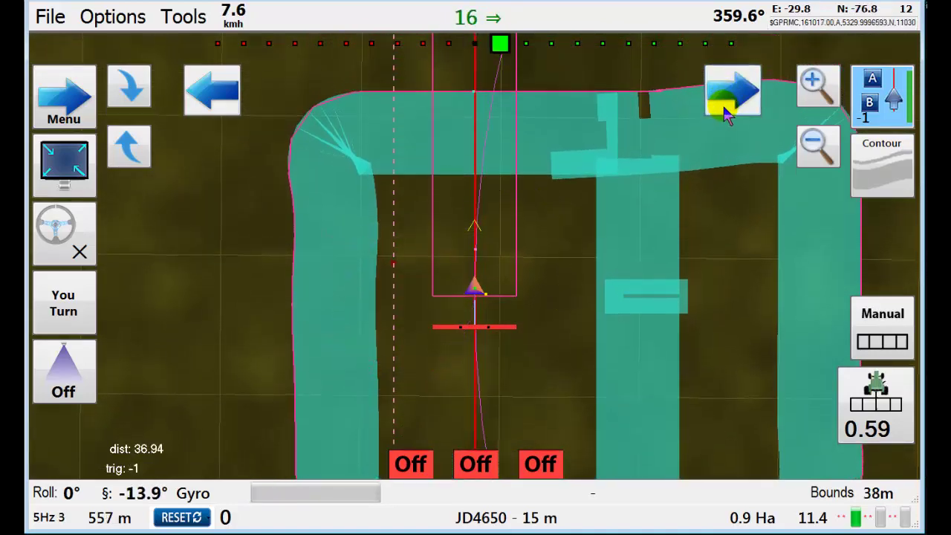
{"action": "left_click", "coordinate": [722, 108]}
{"action": "left_click", "coordinate": [673, 304]}
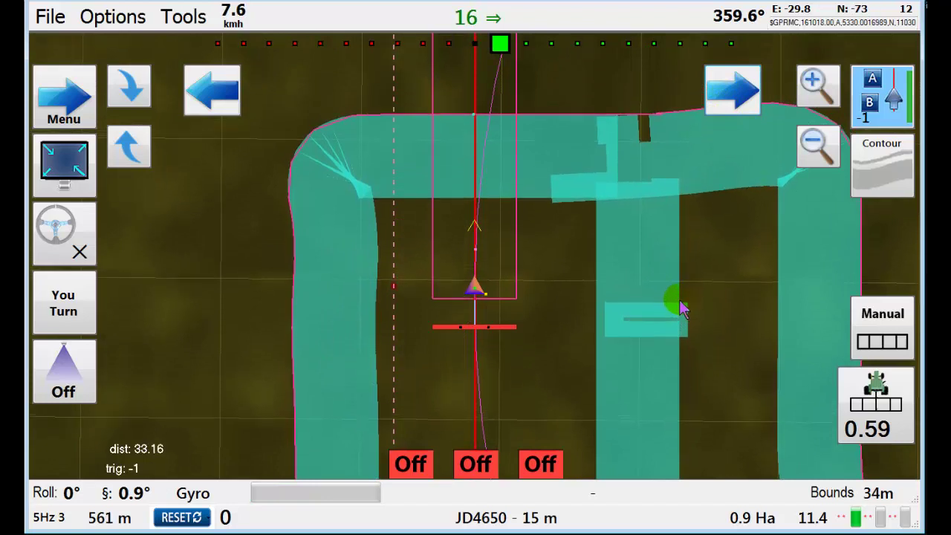
{"action": "left_click", "coordinate": [726, 102]}
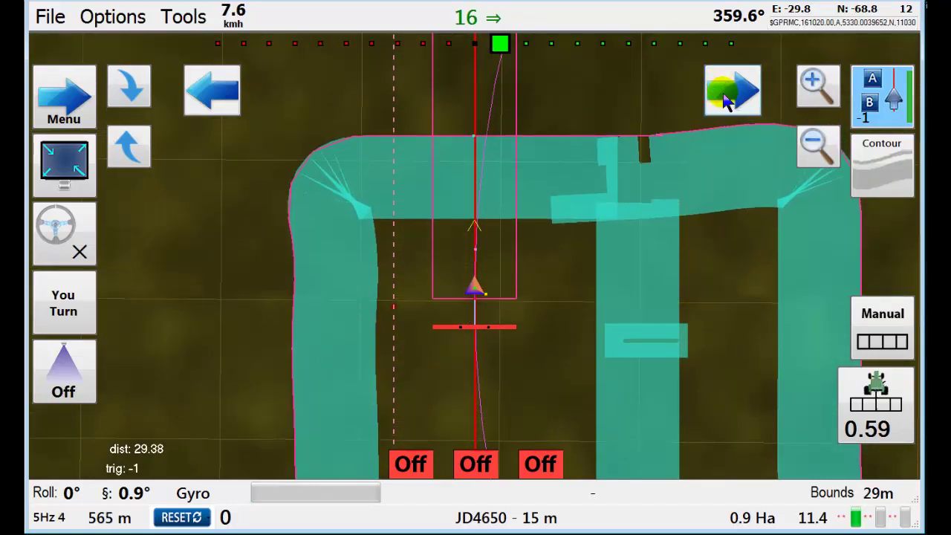
{"action": "left_click", "coordinate": [726, 102]}
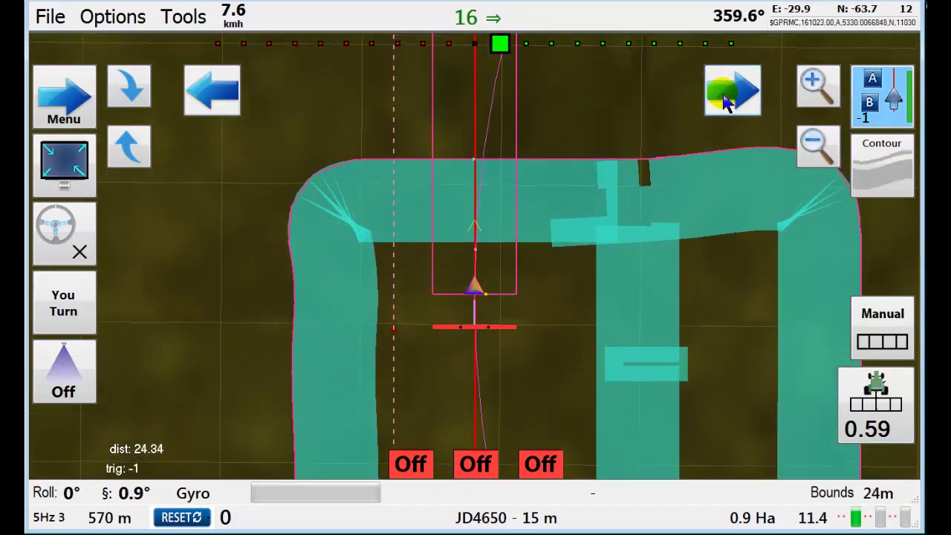
Step: Toggle the left-hand U-turn so none is active, and let the tractor cross the top boundary
{"action": "left_click", "coordinate": [225, 104]}
{"action": "left_click", "coordinate": [223, 98]}
{"action": "left_click", "coordinate": [492, 235]}
{"action": "left_click", "coordinate": [713, 225]}
{"action": "left_click", "coordinate": [813, 304]}
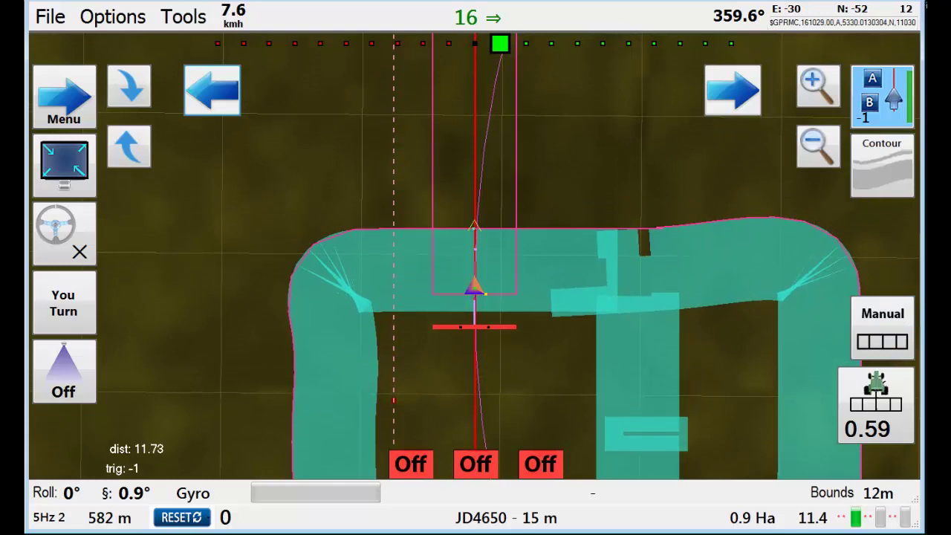
{"action": "left_click", "coordinate": [674, 291]}
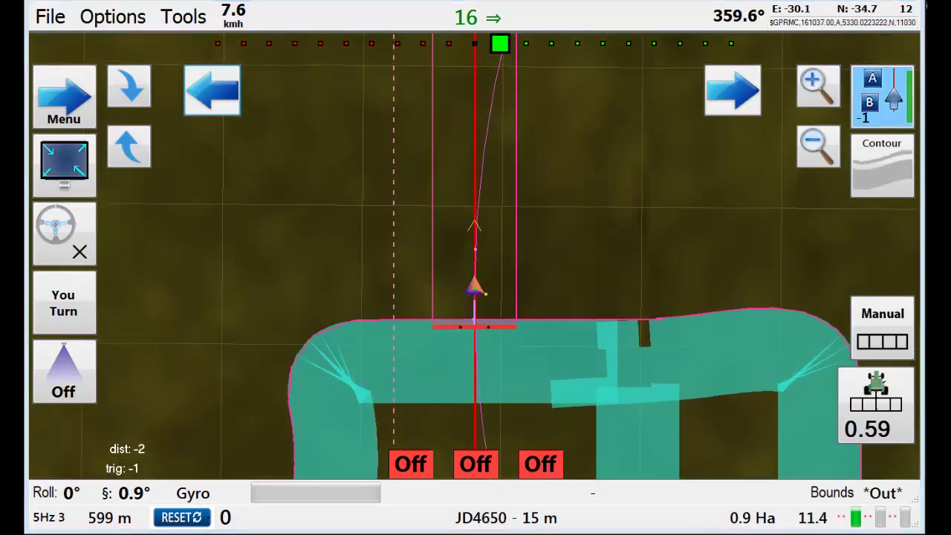
{"action": "left_click", "coordinate": [616, 339]}
{"action": "left_click", "coordinate": [346, 383]}
Step: Reposition the tractor inside the field, heading south on line 16 toward the bottom headland
{"action": "left_click", "coordinate": [555, 346]}
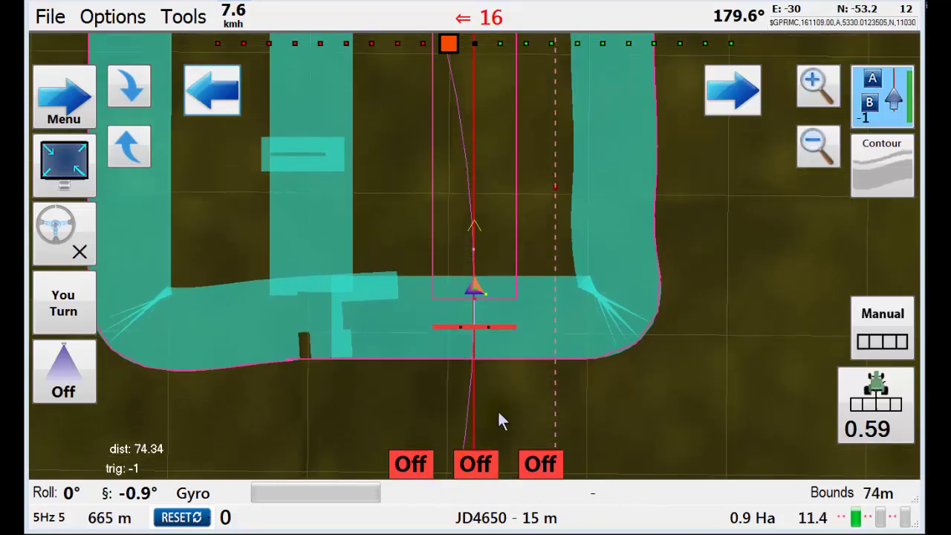
Step: Save Auto YouTurn on at 15 m before the boundary line, then activate You Turn for this pass
{"action": "left_click", "coordinate": [63, 301]}
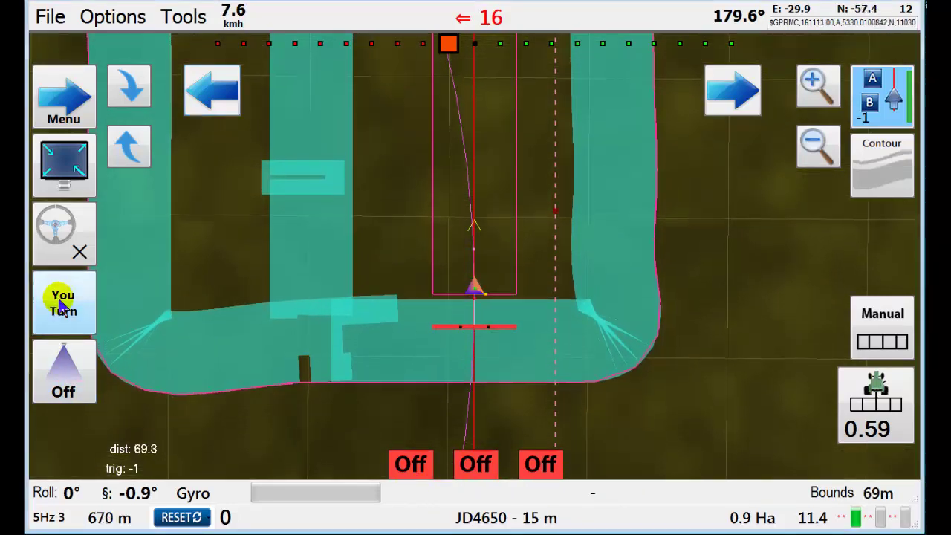
{"action": "left_click", "coordinate": [251, 280]}
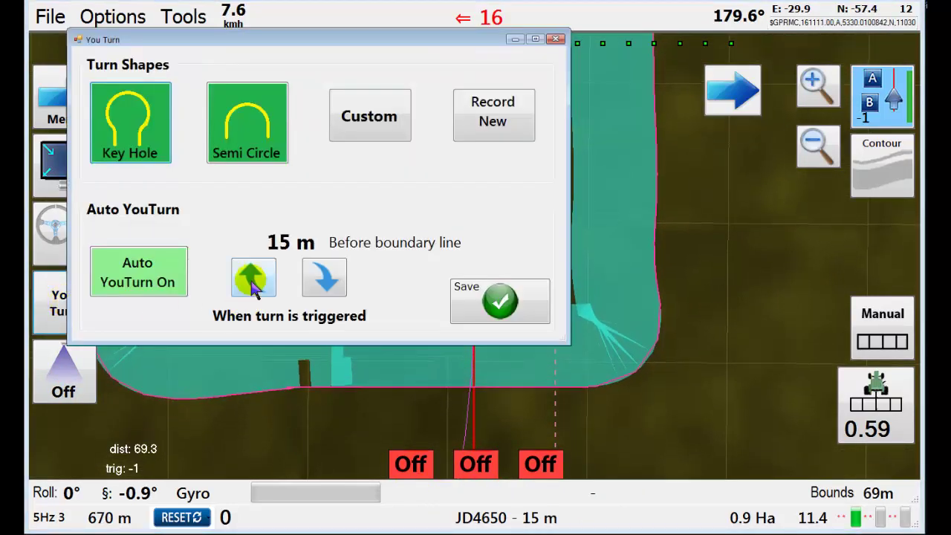
{"action": "left_click", "coordinate": [500, 318]}
{"action": "left_click", "coordinate": [64, 299]}
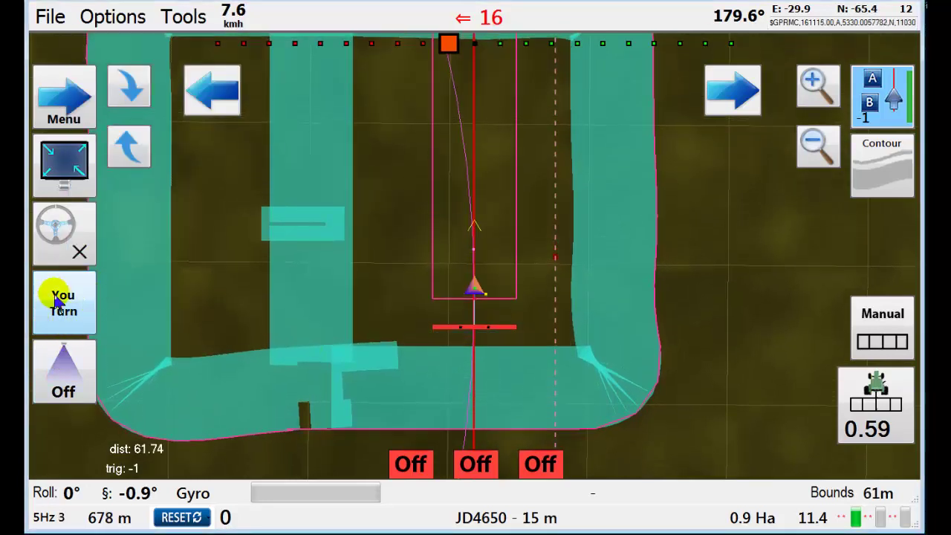